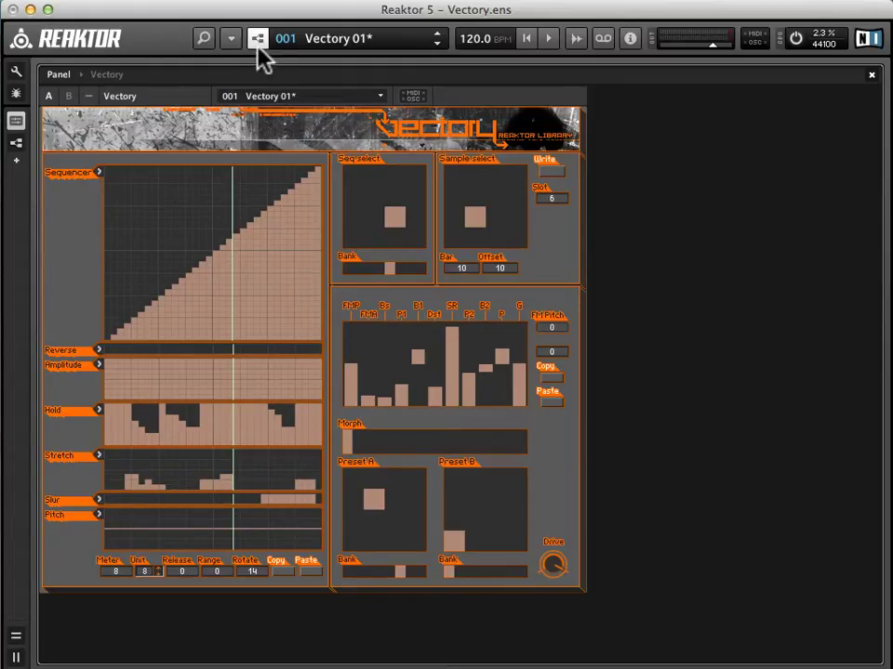
# Step: In the browser's Panelsets instrument list, enable Vectory and Controllers
pyautogui.click(203, 39)
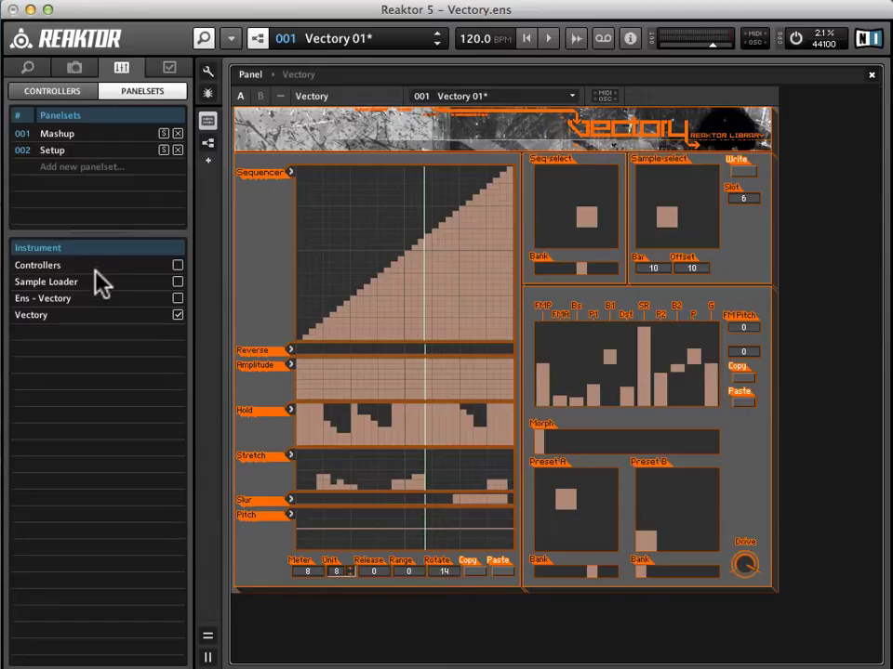
pyautogui.click(179, 317)
pyautogui.click(176, 266)
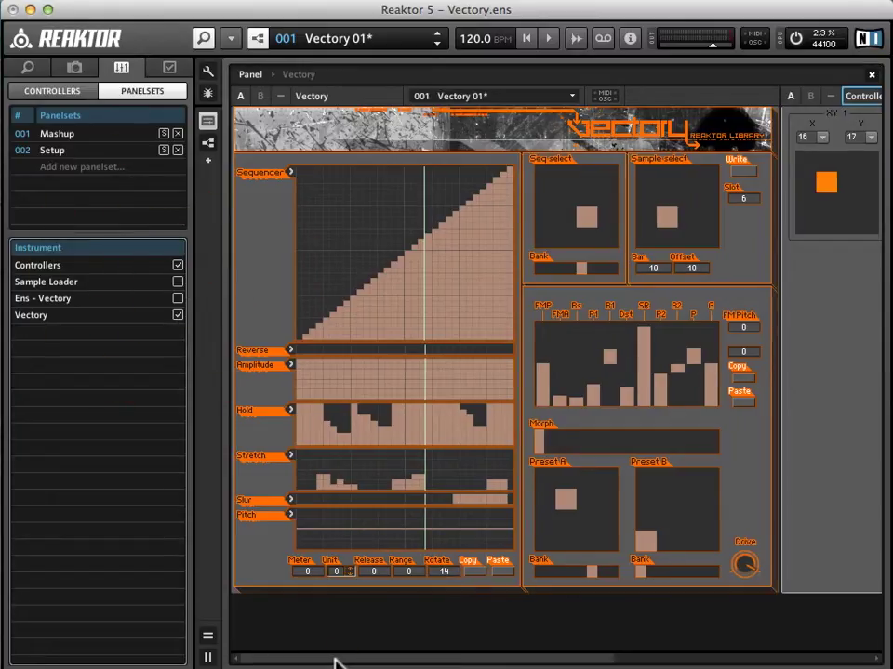
pyautogui.moveTo(336, 663); pyautogui.dragTo(591, 661)
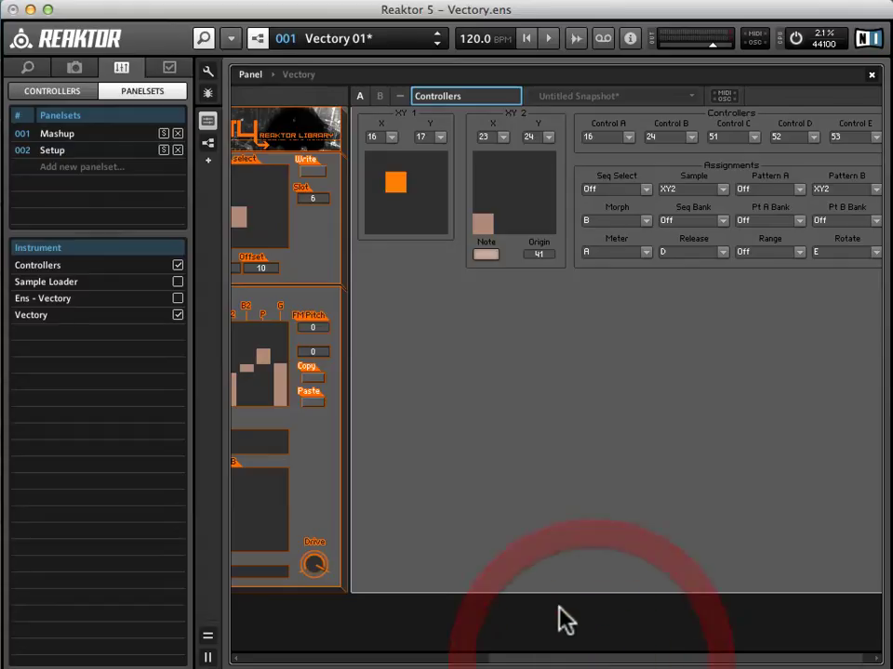
# Step: Dock the Controllers panel directly beneath the Vectory panel
pyautogui.moveTo(755, 134); pyautogui.dragTo(215, 632)
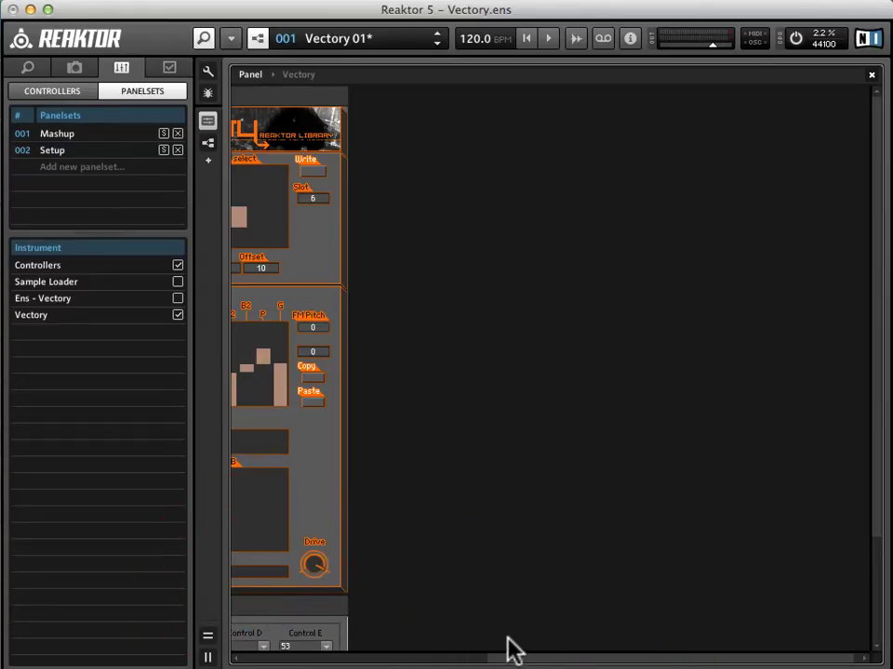
pyautogui.moveTo(514, 655); pyautogui.dragTo(255, 658)
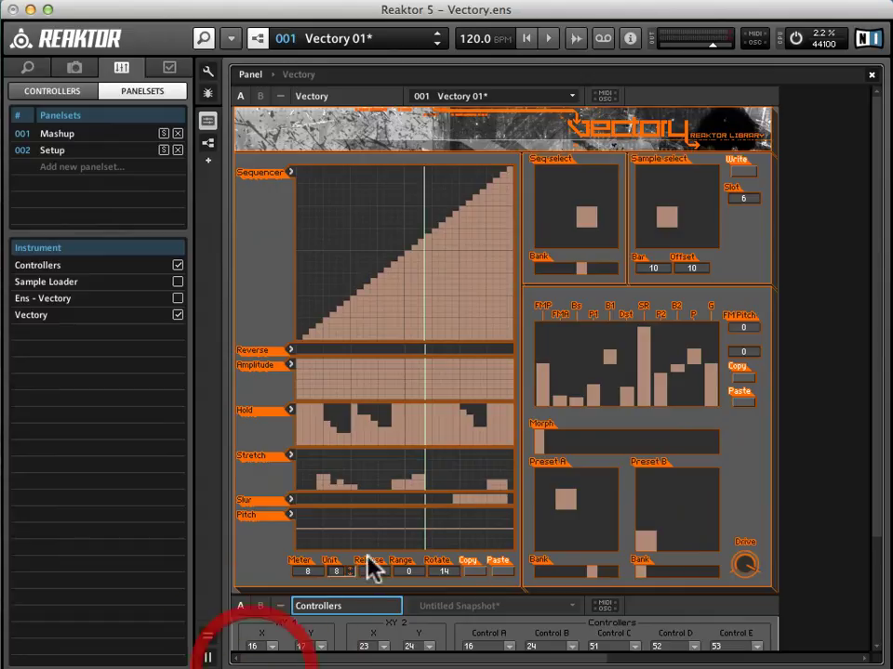
pyautogui.scroll(-5, 374, 565)
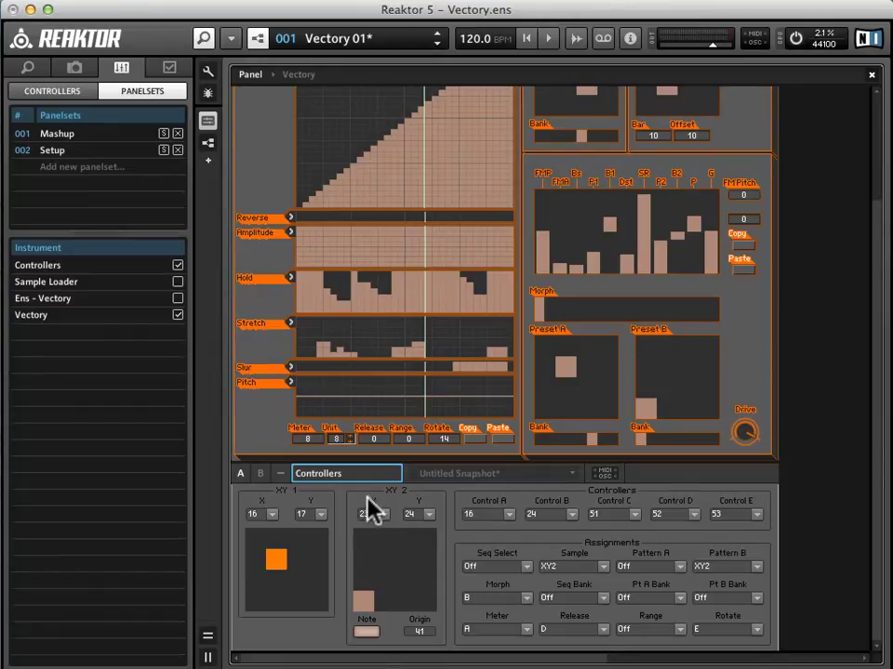
pyautogui.scroll(5, 511, 358)
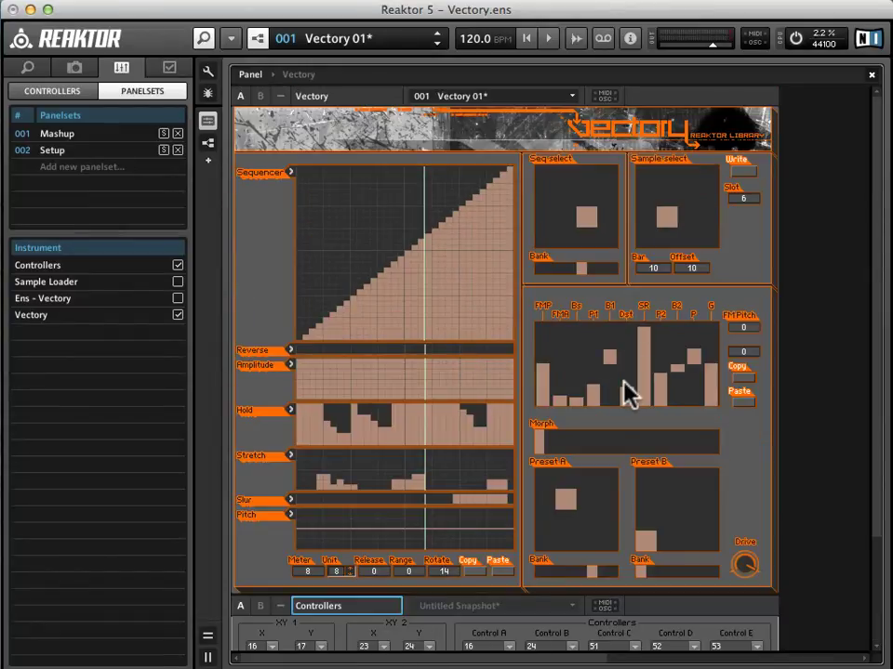
pyautogui.scroll(-4, 625, 395)
pyautogui.scroll(-1, 625, 395)
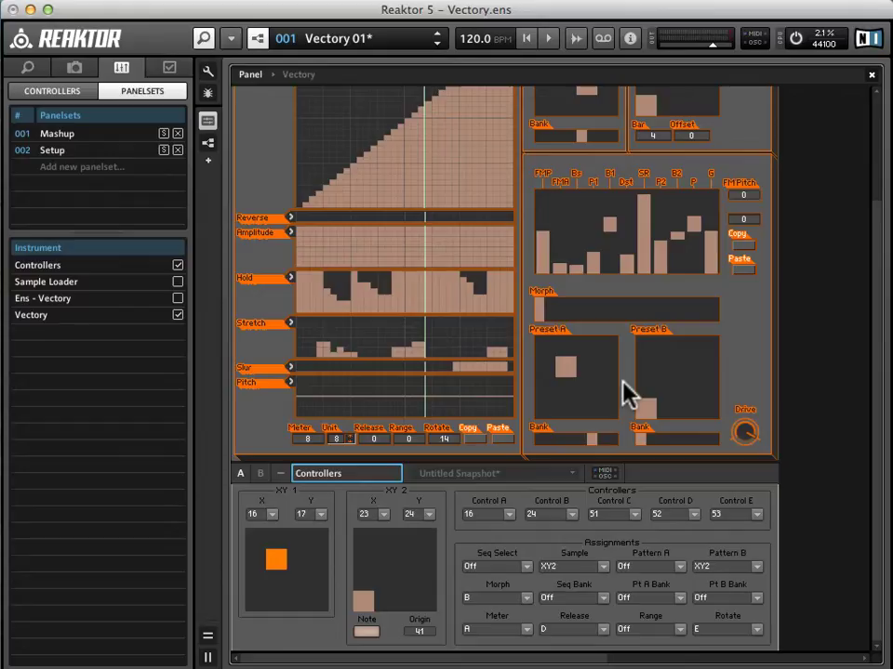
# Step: Move the XY 2 point to the right so Sample Select reaches slot 12
pyautogui.moveTo(879, 408); pyautogui.dragTo(878, 239)
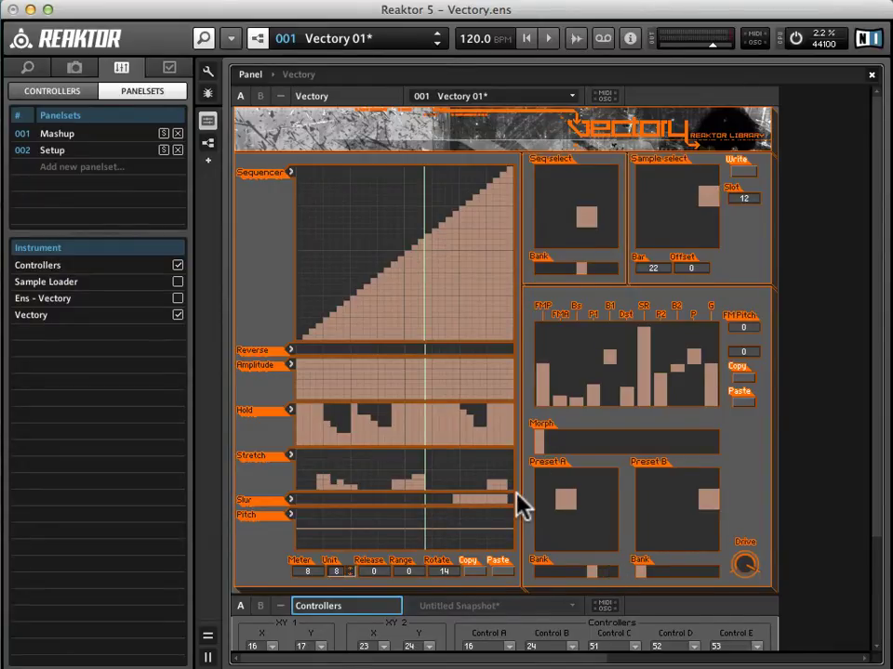
pyautogui.scroll(-5, 516, 493)
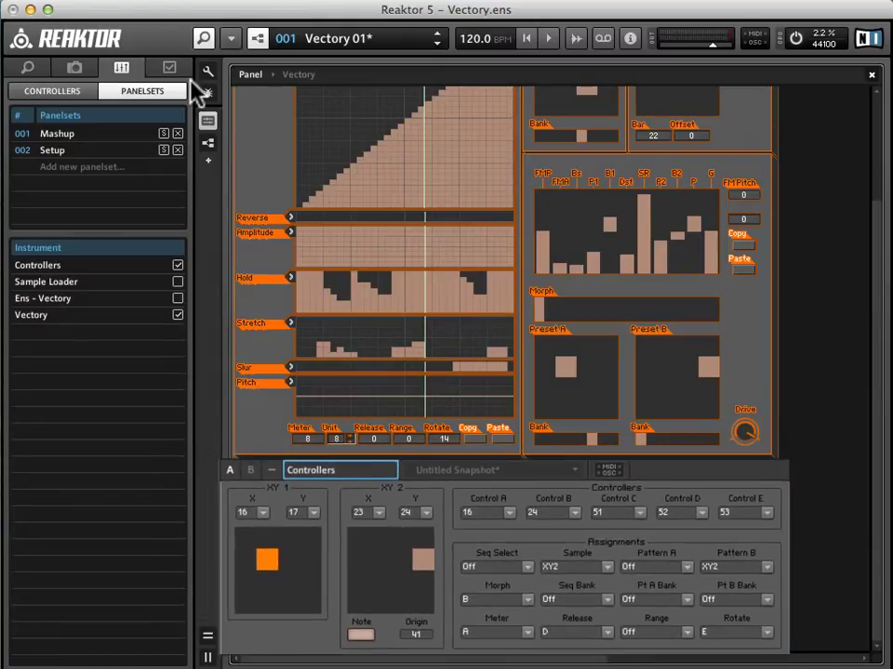
# Step: Clear the learned Note 41–52 entries from the MIDI controller list
pyautogui.click(263, 39)
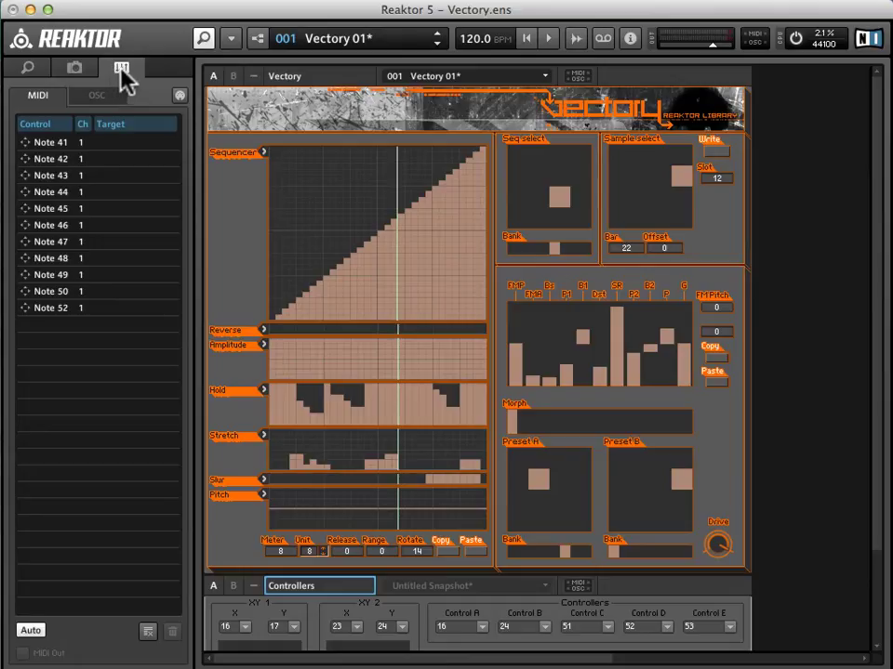
pyautogui.click(111, 144)
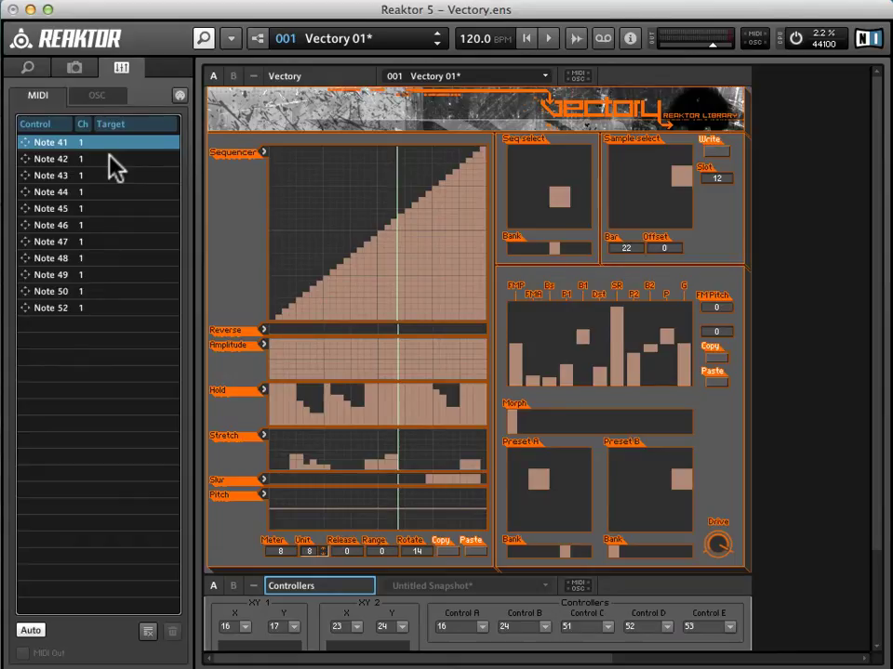
pyautogui.click(146, 631)
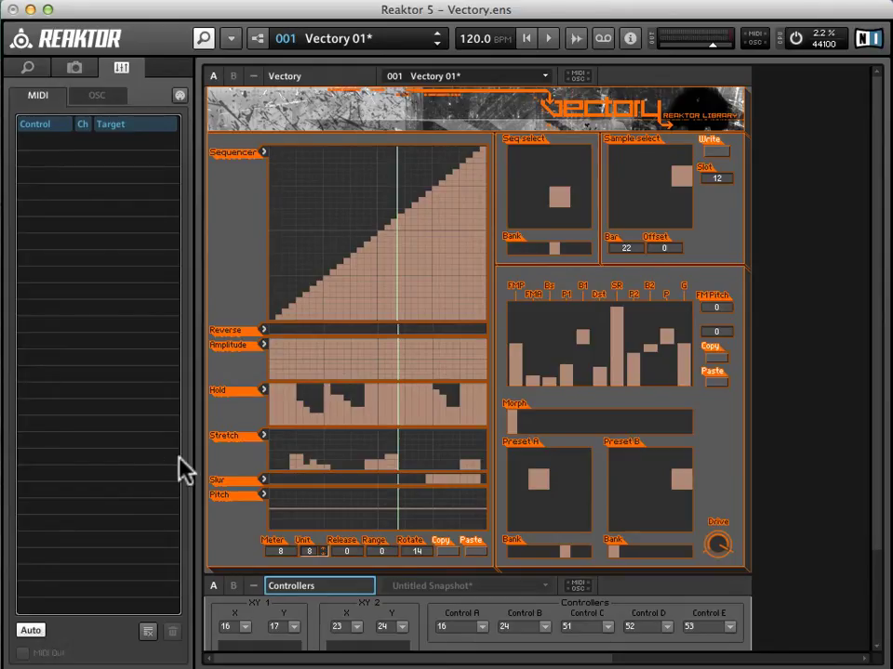
pyautogui.click(874, 455)
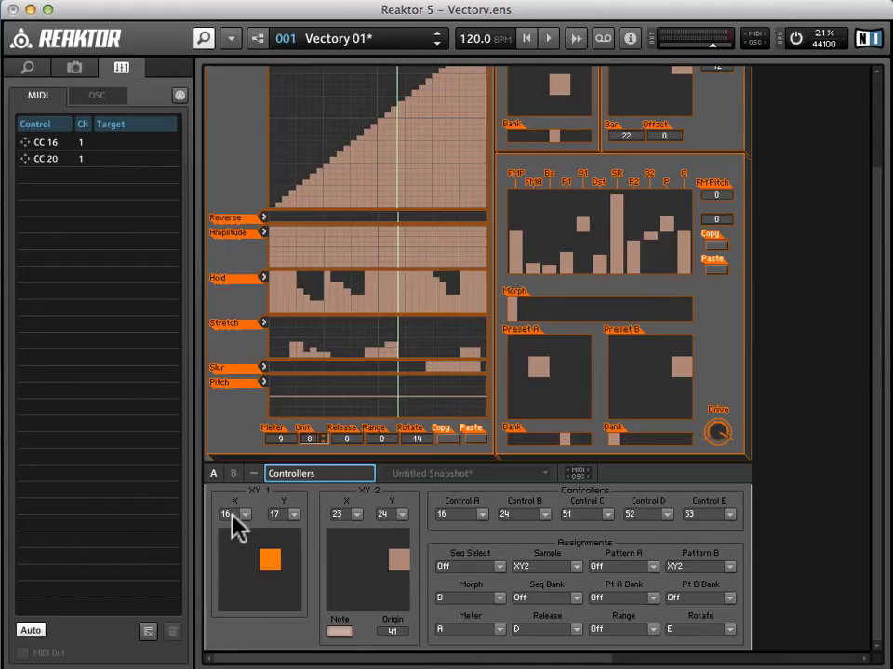
# Step: Select the learned CC 16 entry and open XY 1's X controller choices
pyautogui.click(39, 144)
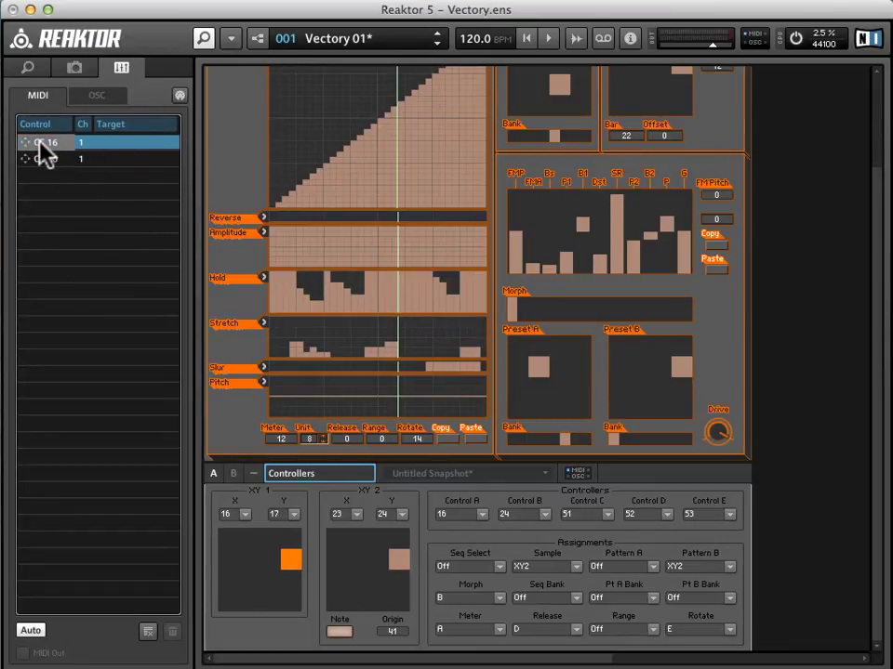
pyautogui.click(245, 514)
# Step: Set XY 1 to use controller 12 for X and controller 13 for Y
pyautogui.click(230, 143)
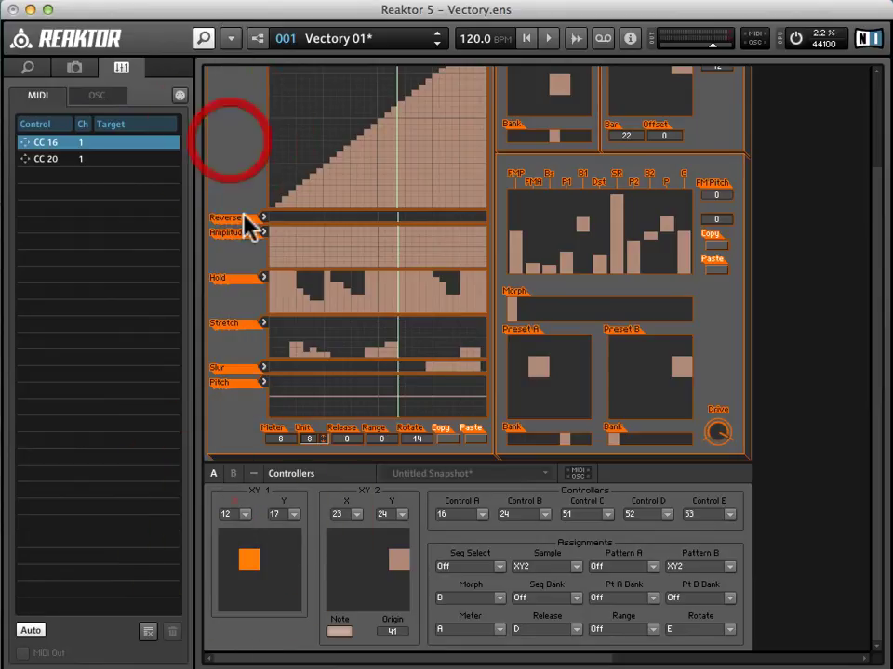
pyautogui.click(294, 514)
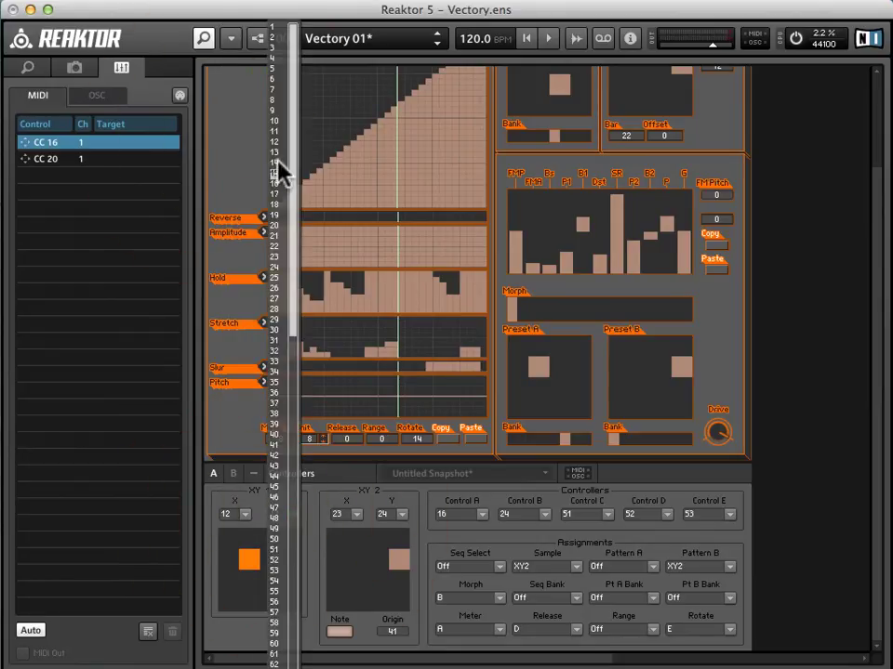
pyautogui.click(277, 152)
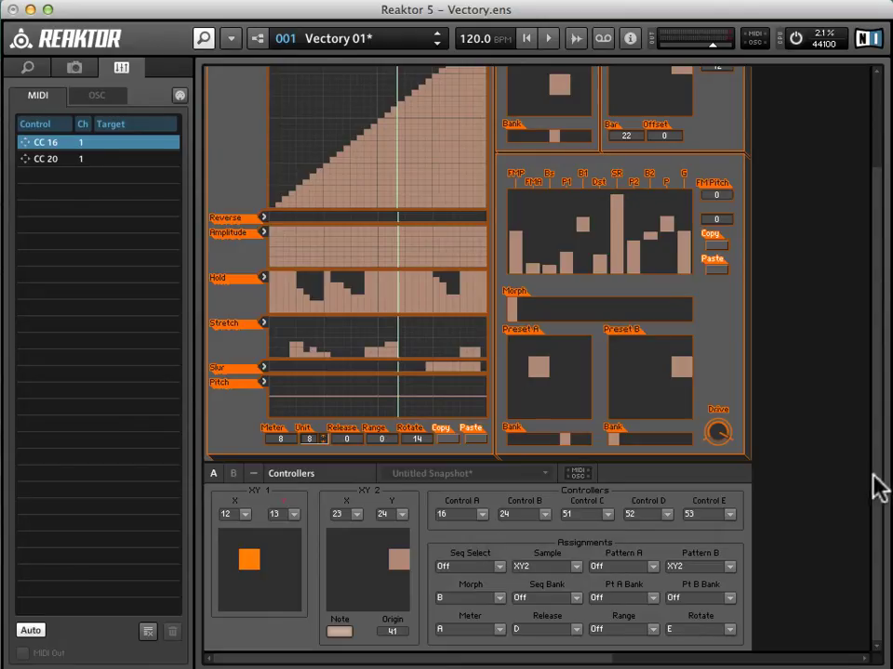
pyautogui.moveTo(878, 489); pyautogui.dragTo(881, 426)
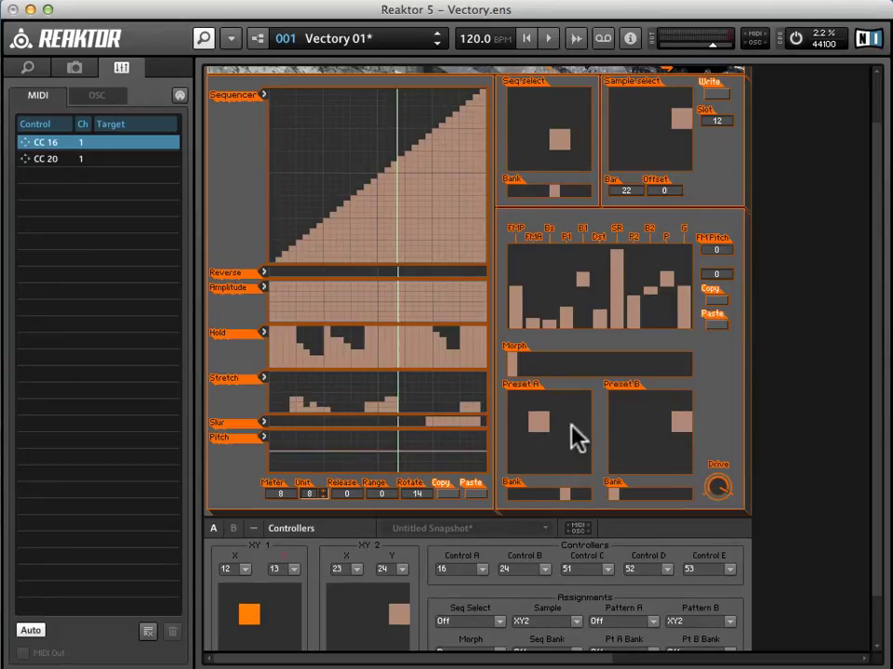
pyautogui.moveTo(878, 368); pyautogui.dragTo(879, 430)
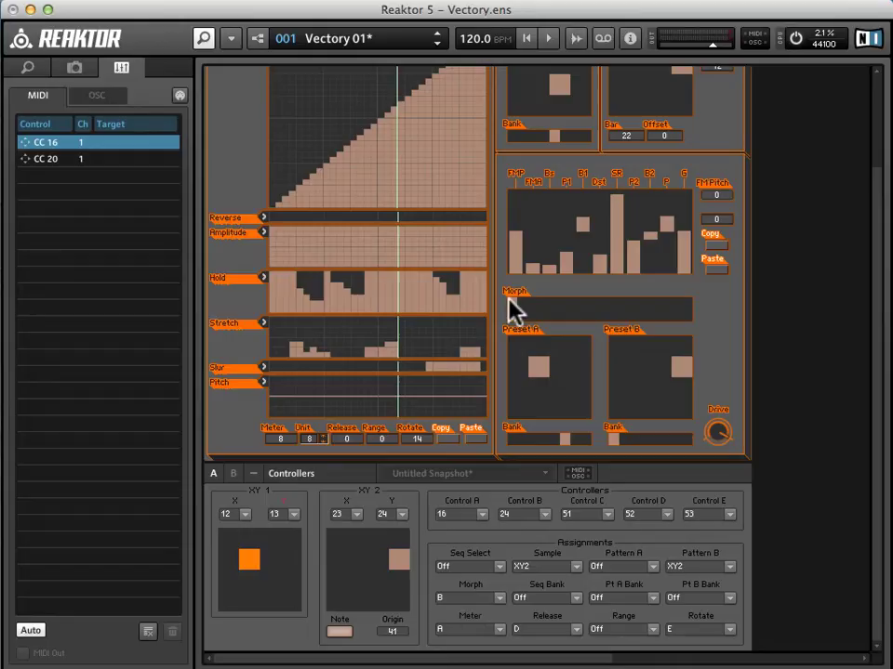
pyautogui.moveTo(514, 309); pyautogui.dragTo(758, 300)
pyautogui.click(544, 308)
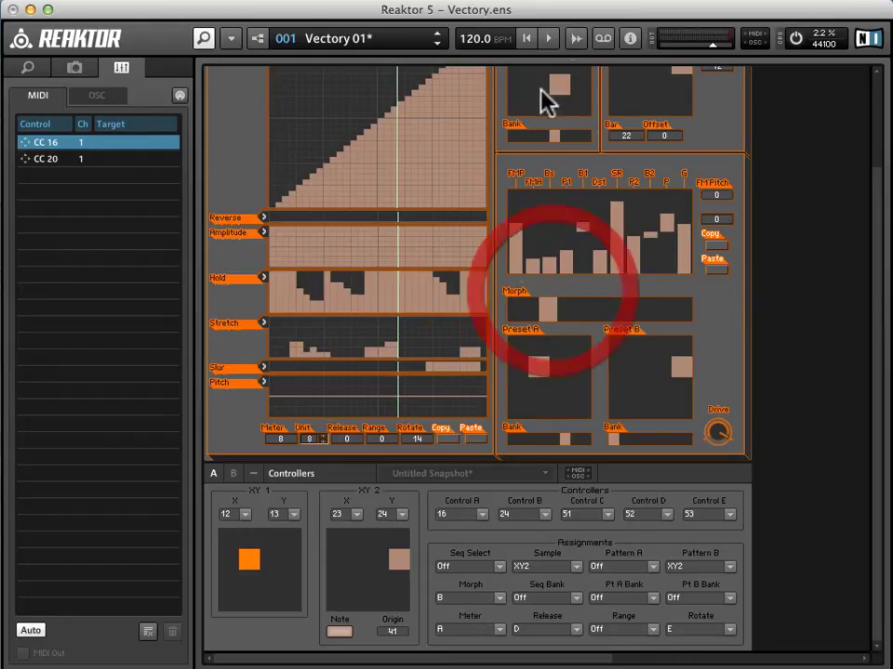
pyautogui.click(548, 38)
pyautogui.moveTo(542, 304)
pyautogui.mouseDown()
pyautogui.moveTo(504, 316)
pyautogui.moveTo(703, 298)
pyautogui.moveTo(522, 328)
pyautogui.moveTo(528, 310)
pyautogui.moveTo(499, 313)
pyautogui.mouseUp()
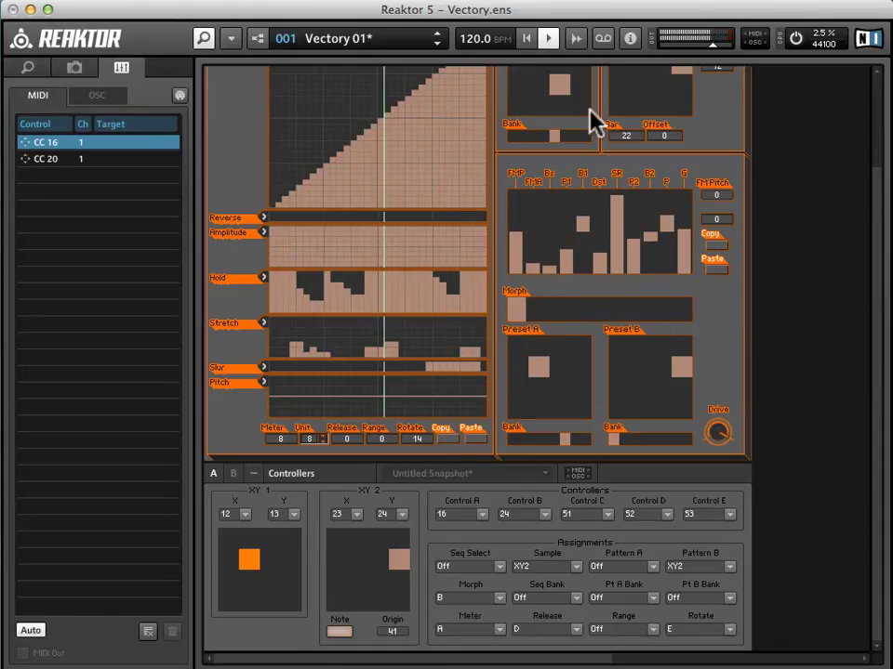
pyautogui.click(548, 38)
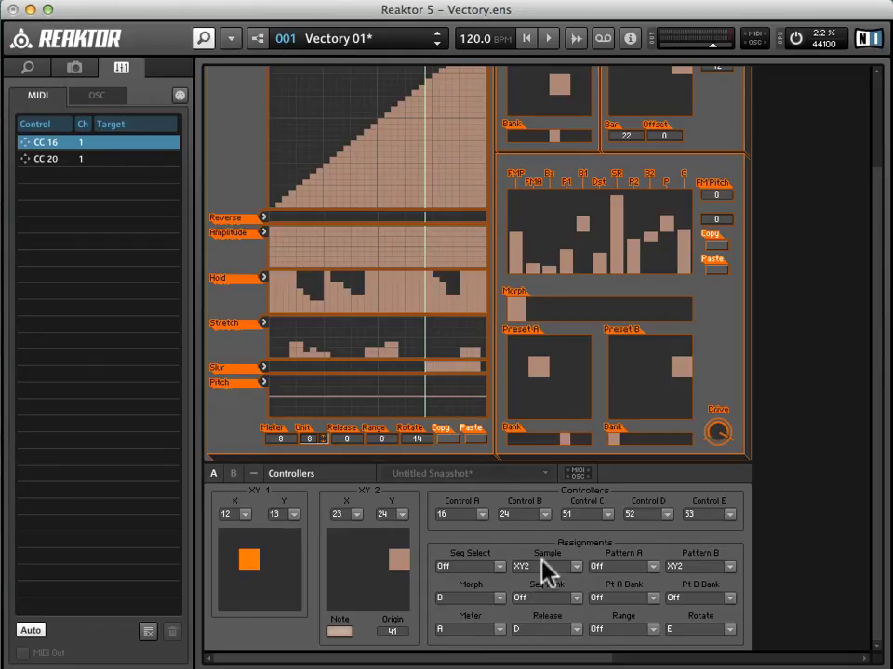
pyautogui.scroll(2, 556, 153)
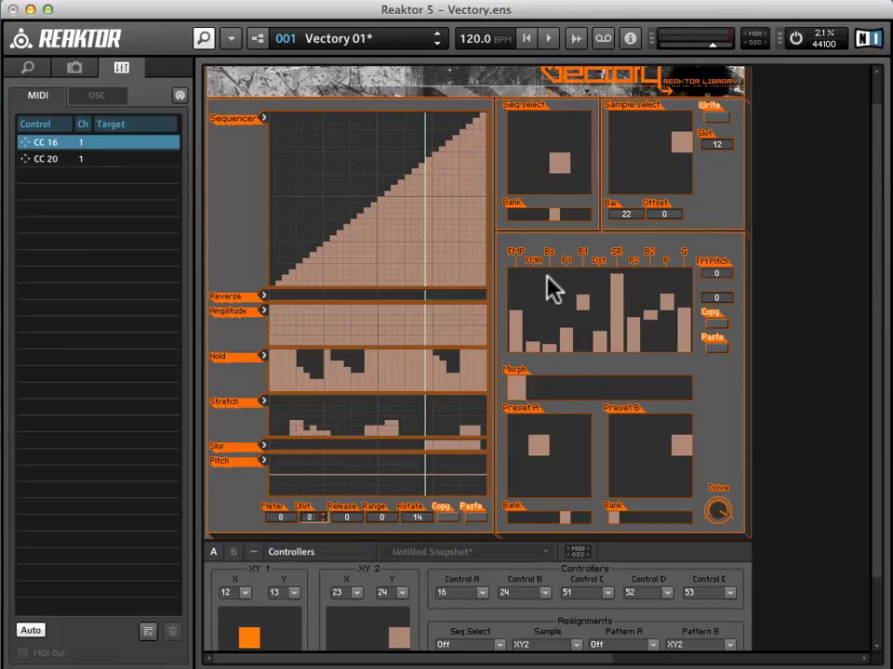
pyautogui.scroll(-2, 554, 391)
pyautogui.scroll(1, 544, 272)
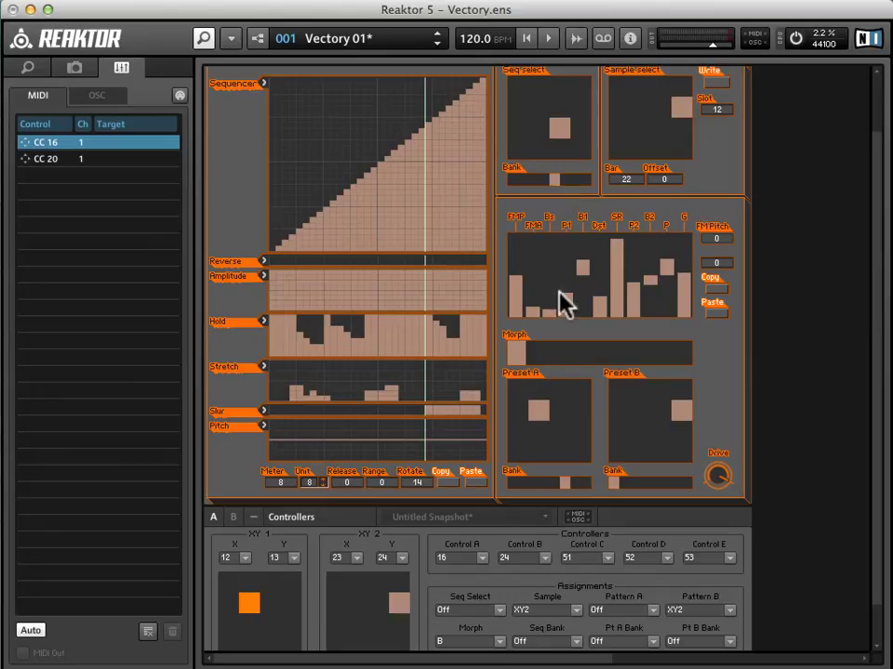
# Step: Set Vectory's Meter assignment to Off in the Assignments section
pyautogui.scroll(-1, 562, 316)
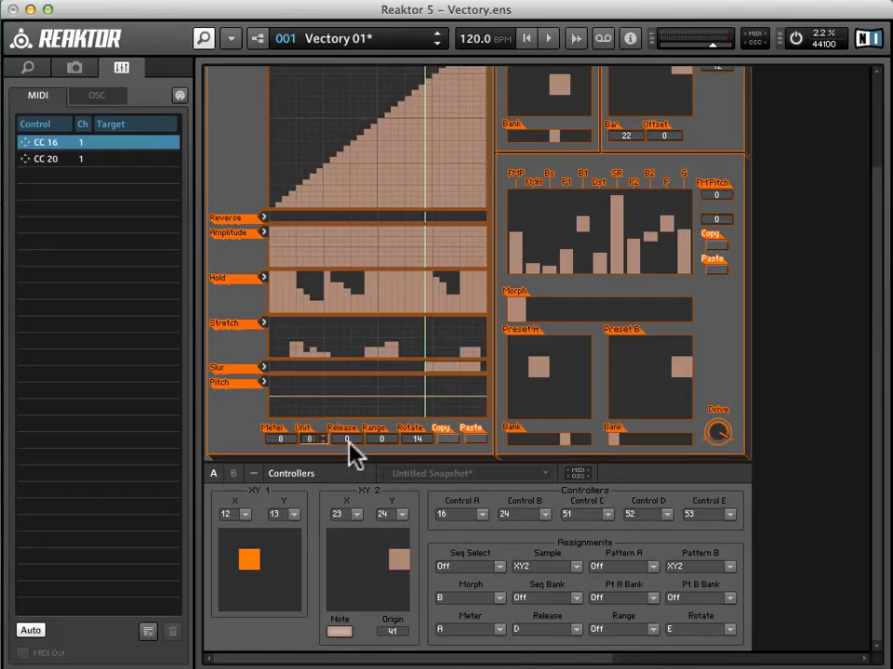
pyautogui.click(502, 640)
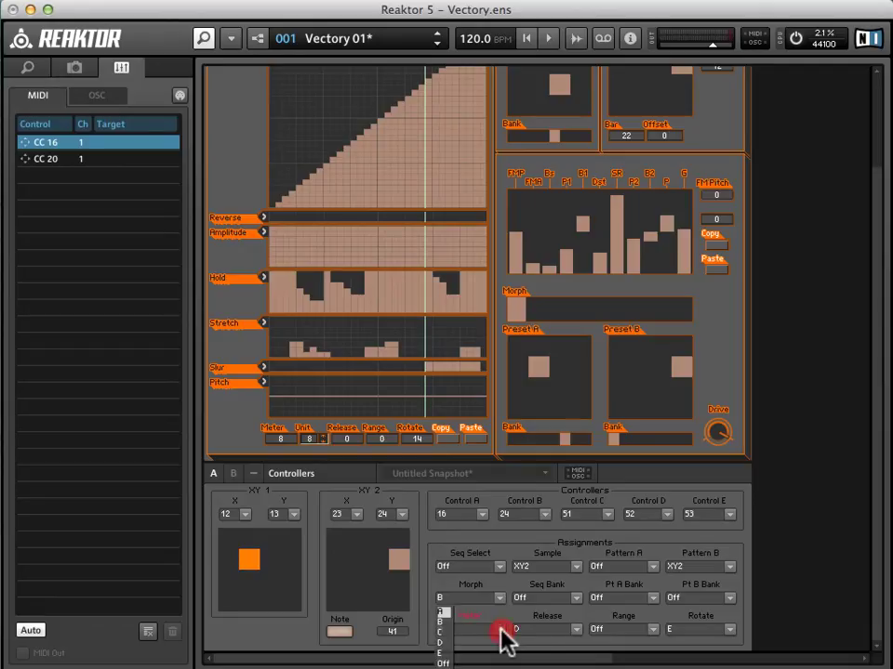
pyautogui.click(444, 661)
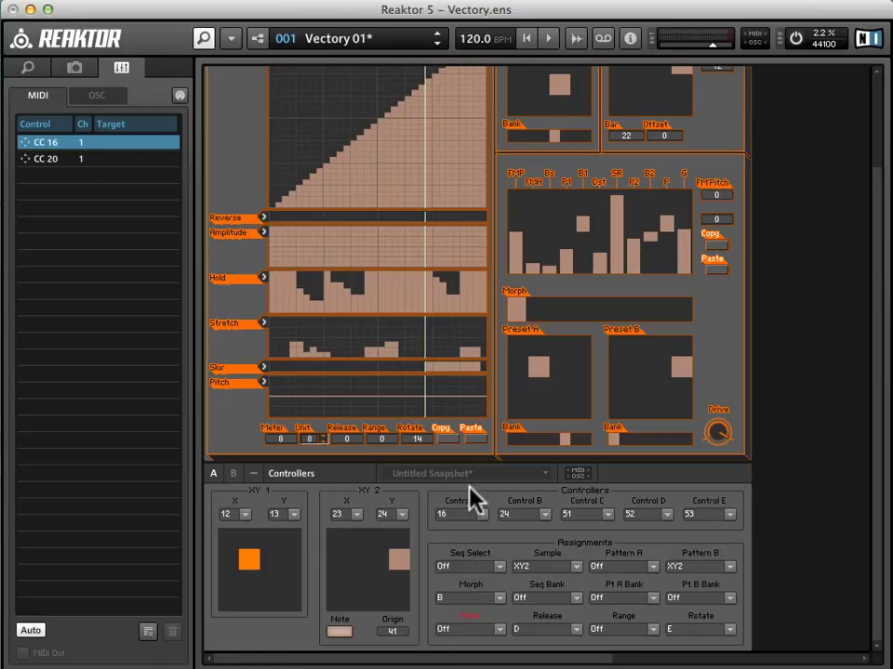
# Step: Change Vectory's Seq Select assignment from Off to controller A
pyautogui.click(476, 565)
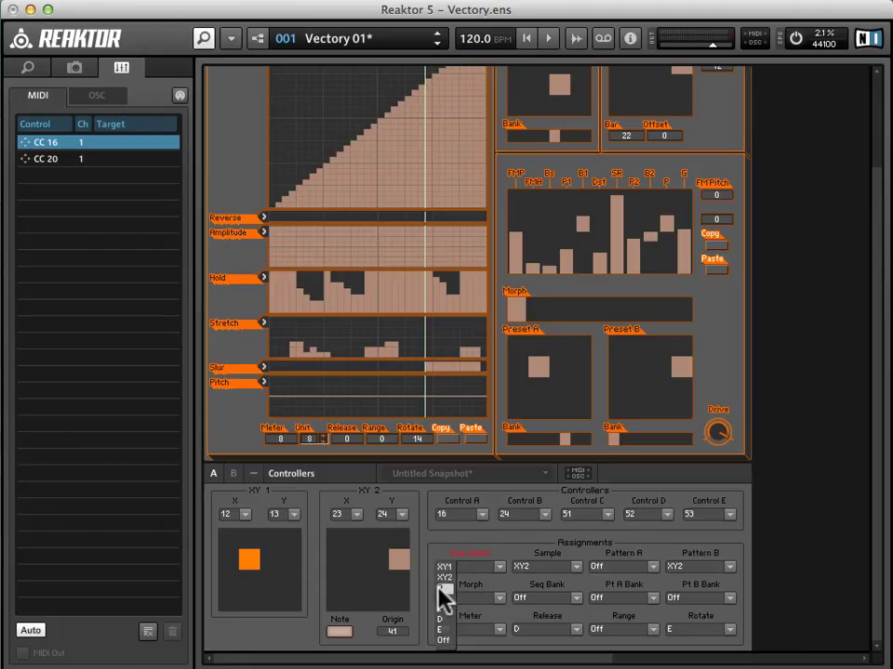
pyautogui.click(440, 589)
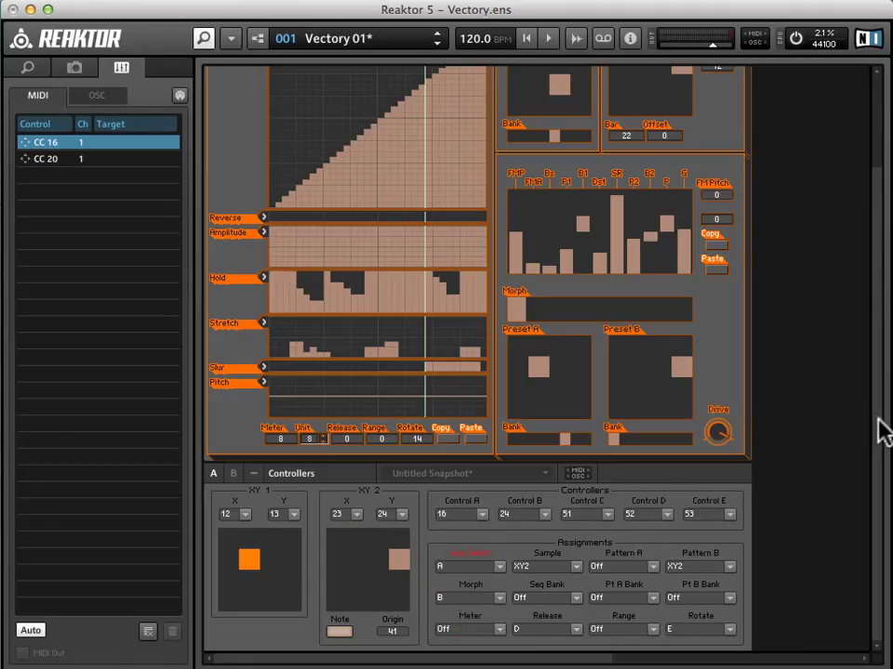
pyautogui.moveTo(879, 431); pyautogui.dragTo(883, 330)
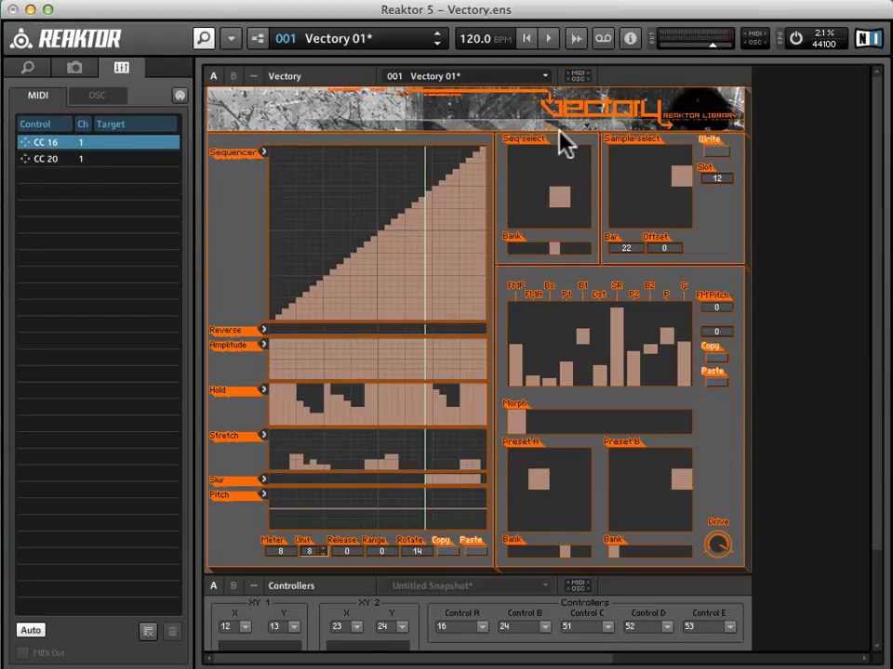
# Step: Restart playback and focus the MIDI controller list, where CC 24 appears
pyautogui.click(551, 38)
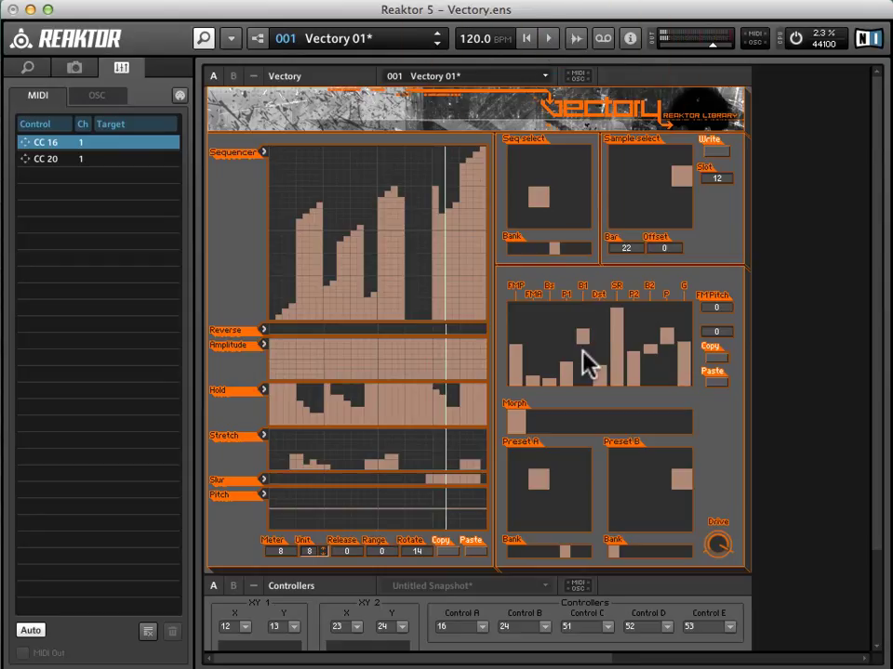
pyautogui.scroll(-3, 587, 364)
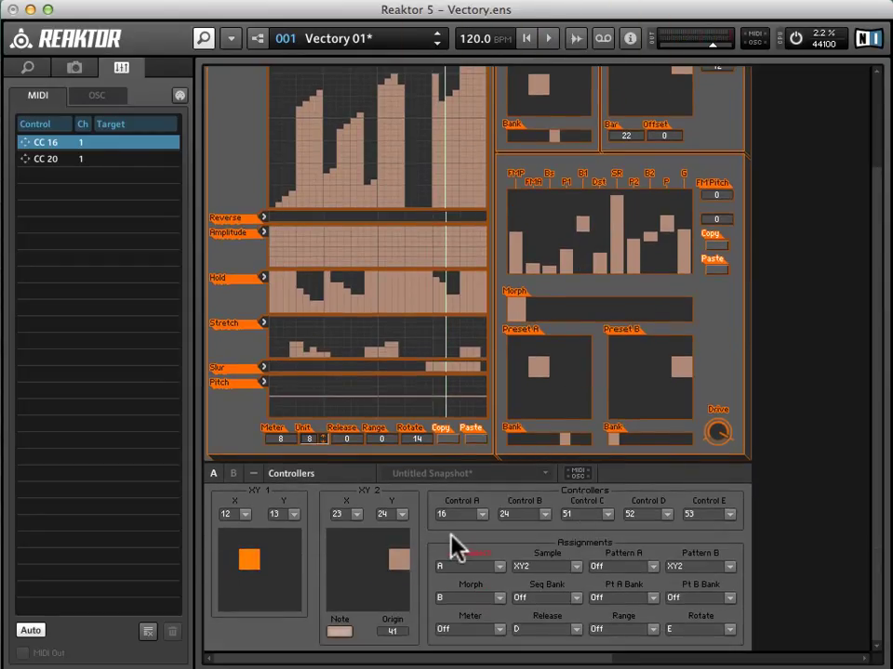
pyautogui.click(154, 481)
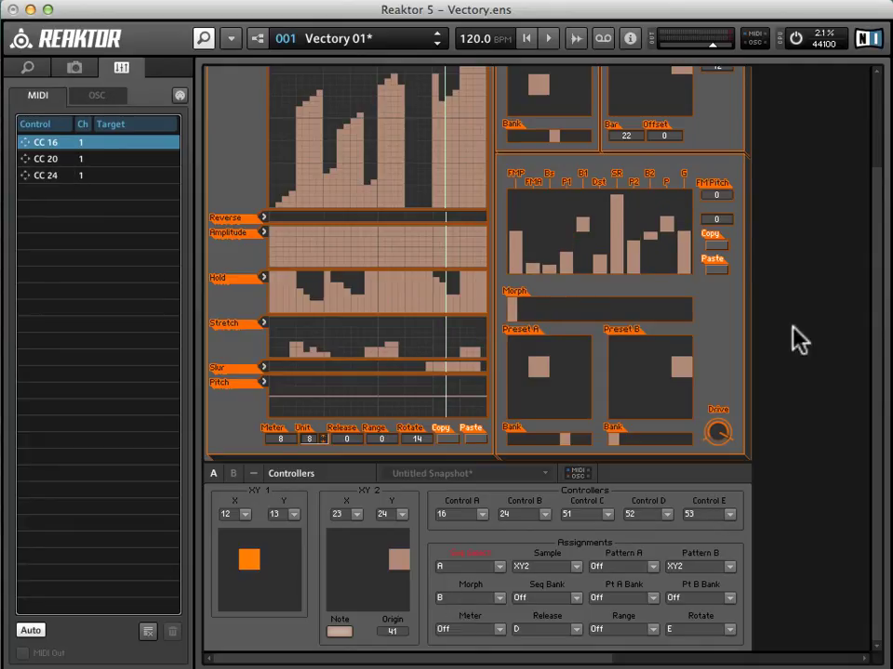
pyautogui.moveTo(883, 302); pyautogui.dragTo(888, 229)
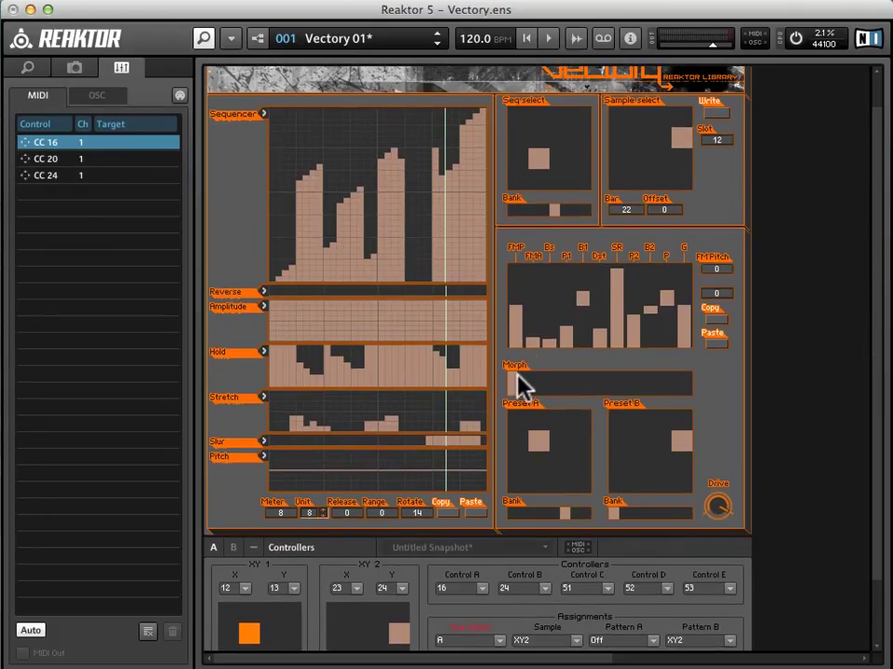
# Step: Play while controllers drive Seq Select and Morph, then stop playback
pyautogui.click(549, 41)
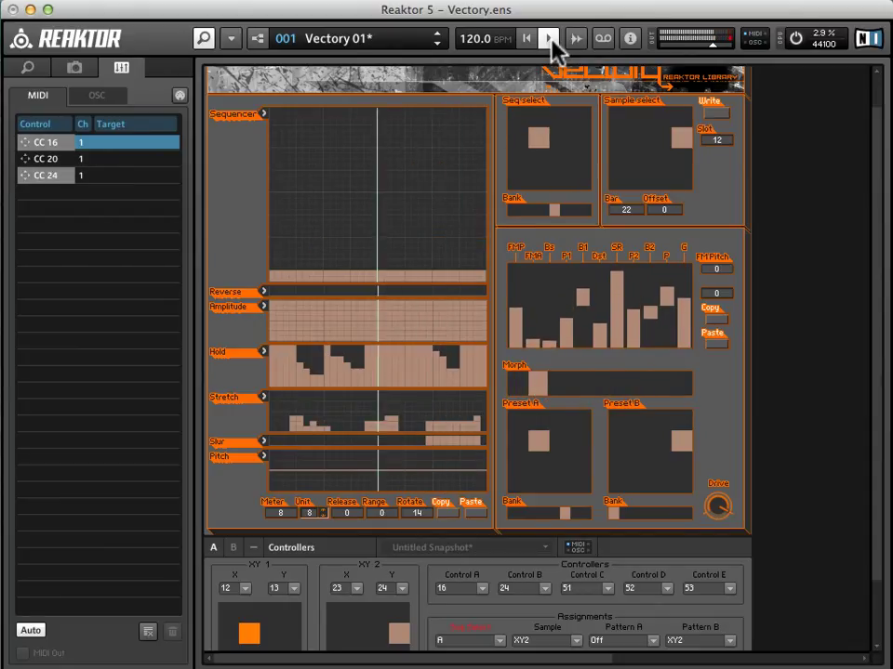
pyautogui.click(549, 40)
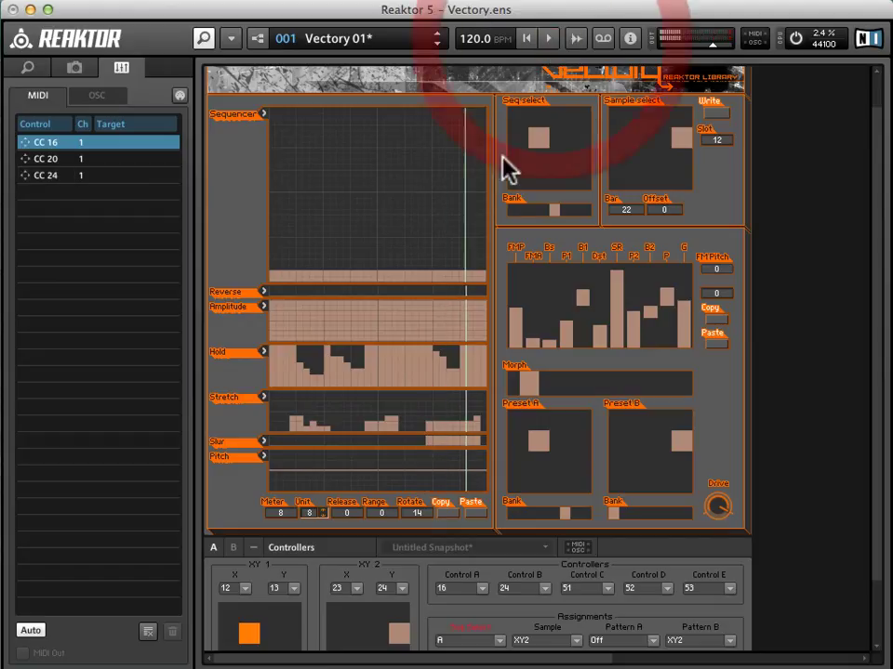
pyautogui.scroll(-2, 516, 240)
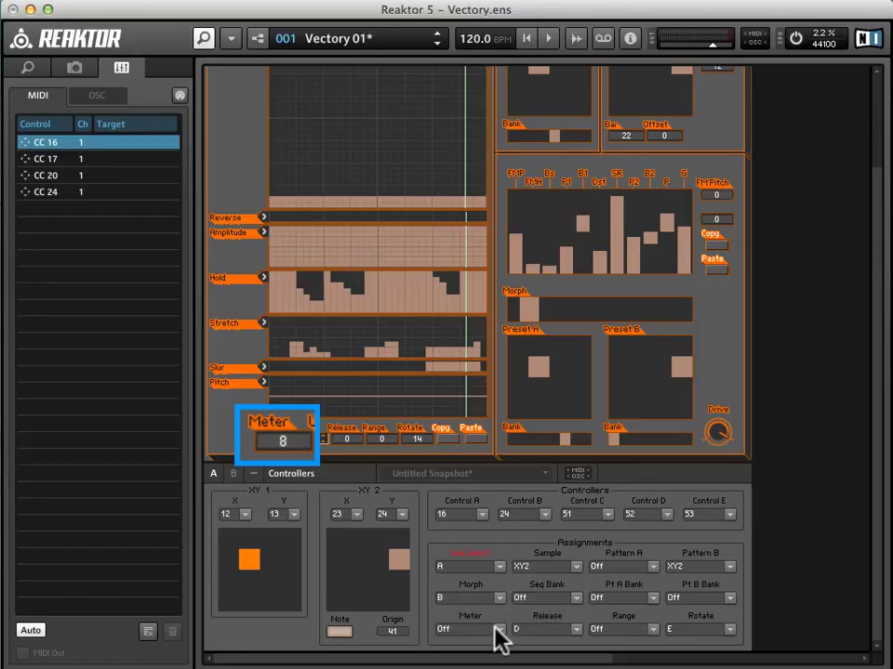
# Step: Map Control C to CC 17, assign Meter to controller C, and start playback
pyautogui.click(609, 511)
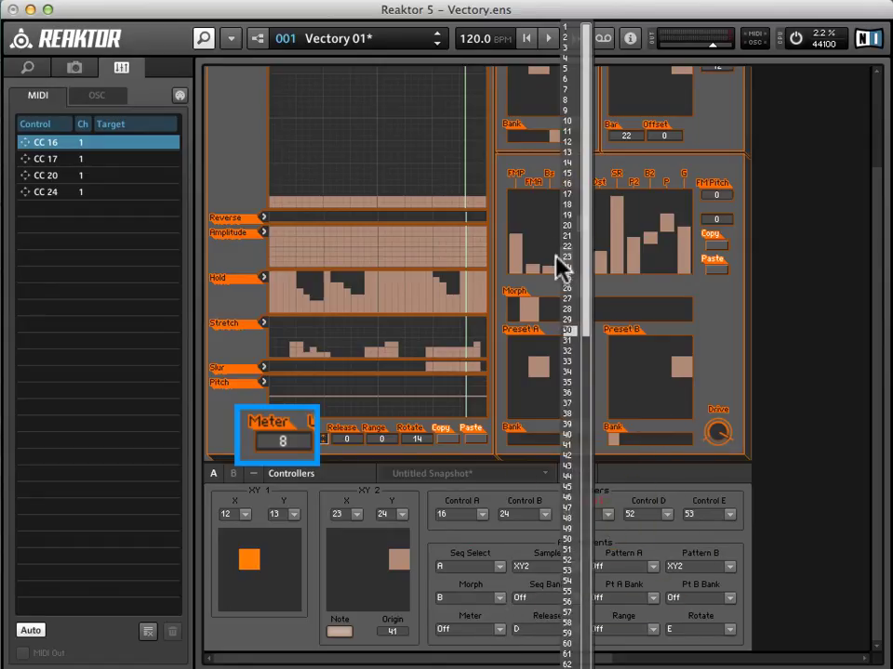
pyautogui.click(575, 195)
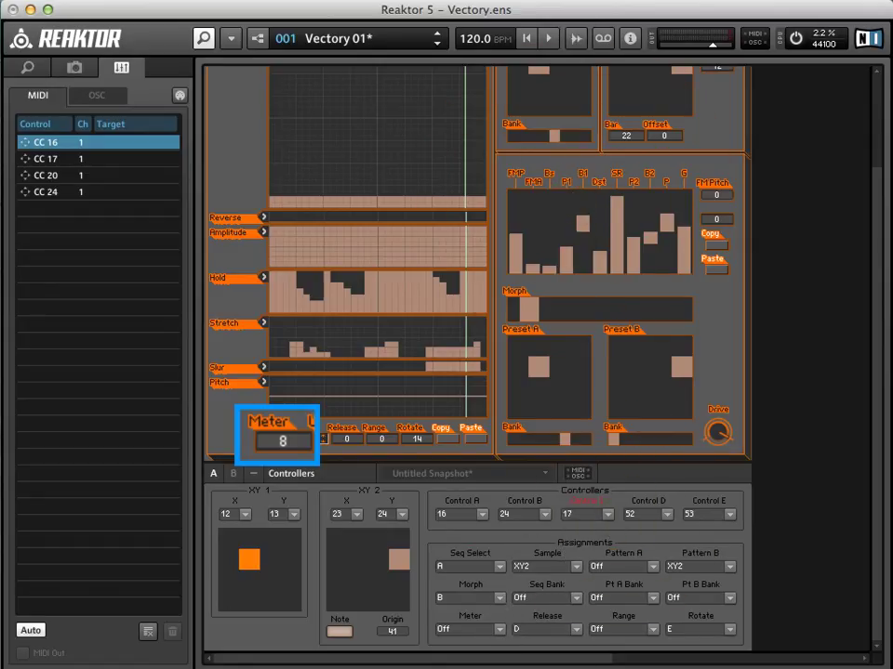
pyautogui.click(497, 624)
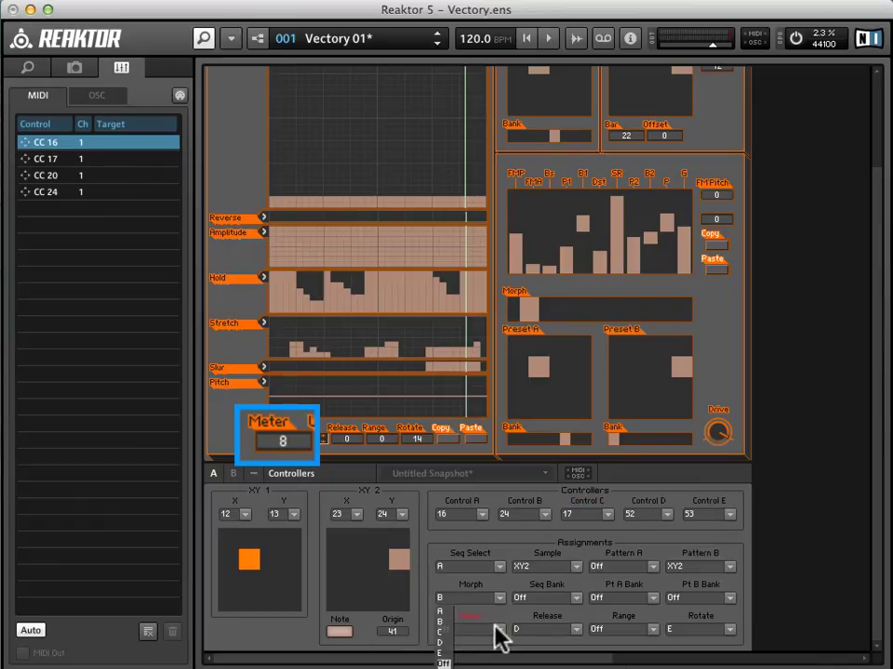
pyautogui.click(446, 630)
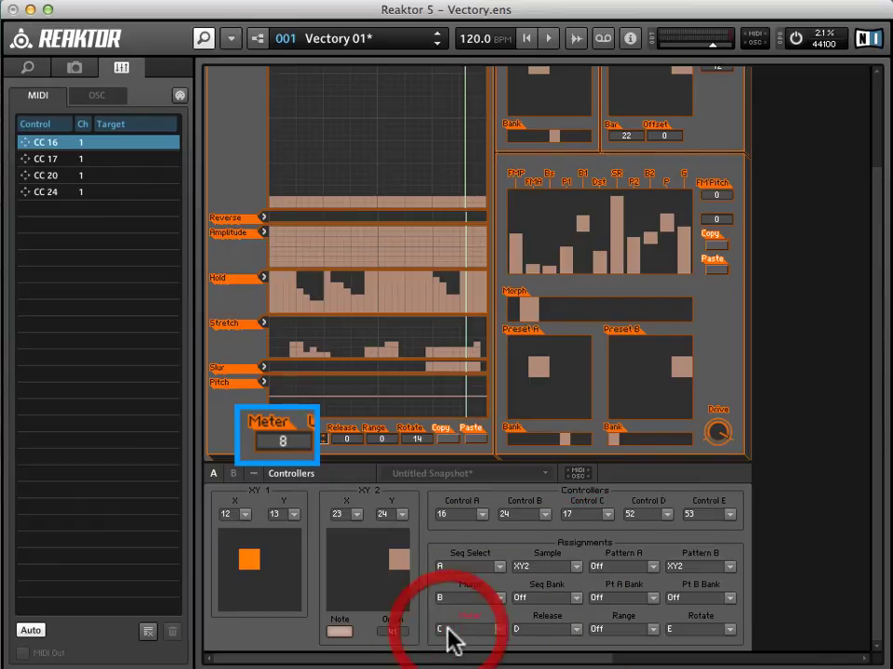
pyautogui.click(547, 39)
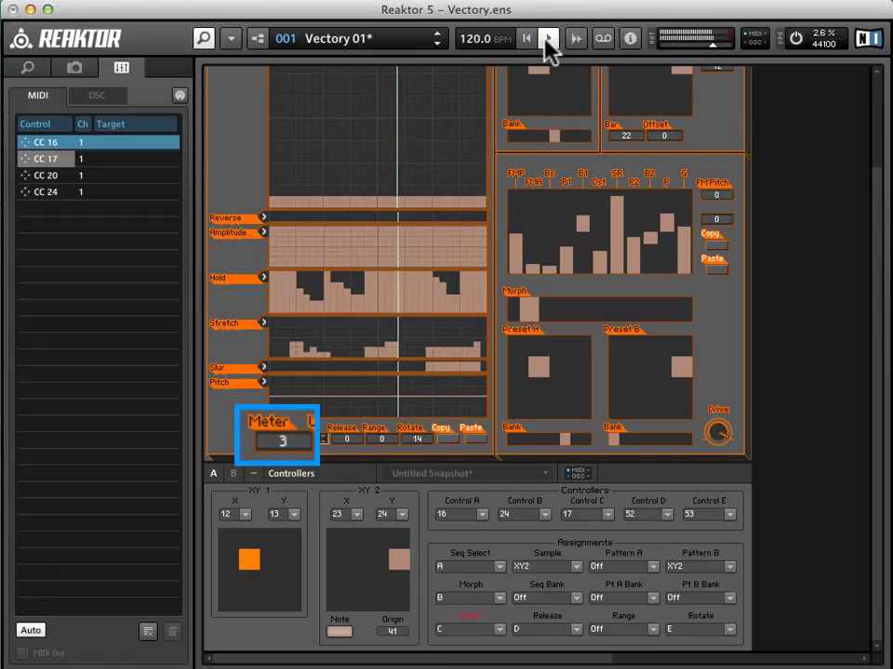
# Step: Set Meter to 3, pick a new ramp pattern from Seq Select, then stop playback
pyautogui.click(285, 445)
pyautogui.click(509, 310)
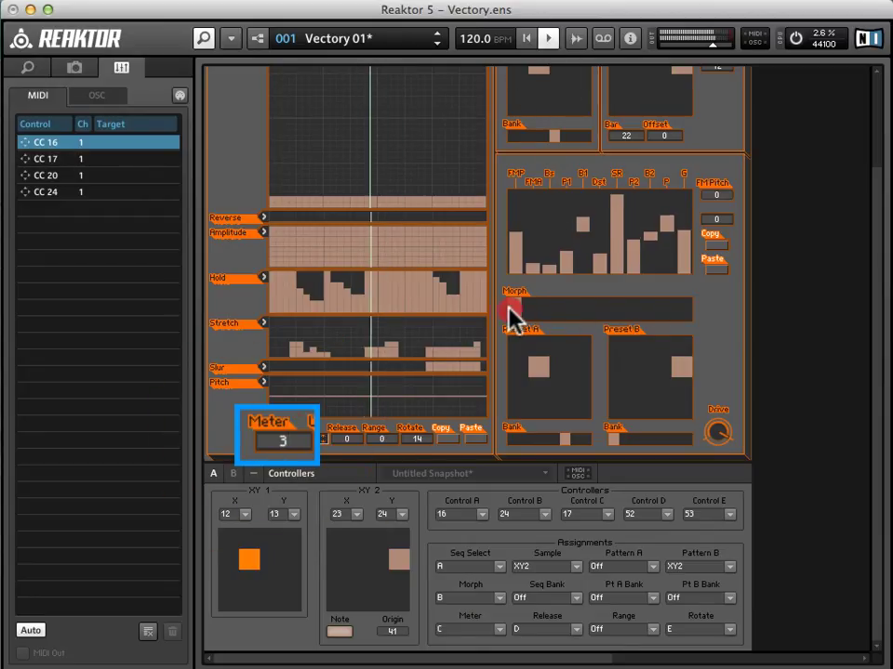
pyautogui.click(528, 101)
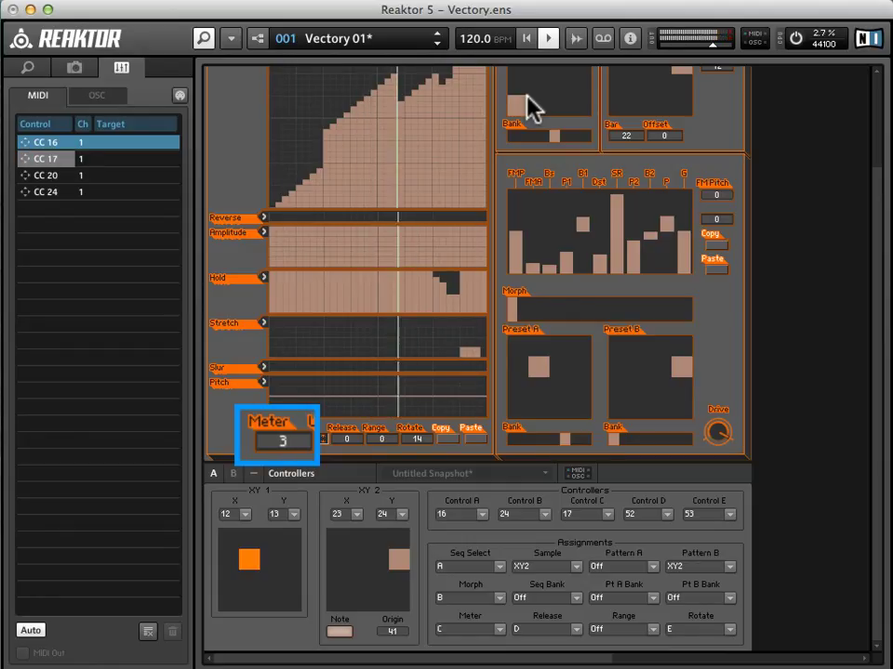
pyautogui.click(547, 38)
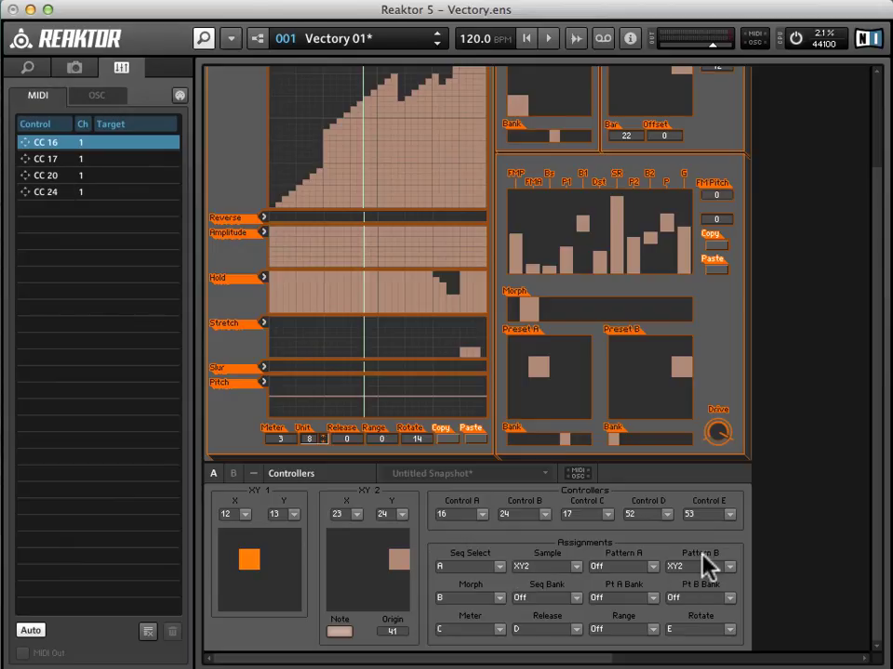
pyautogui.scroll(1, 707, 563)
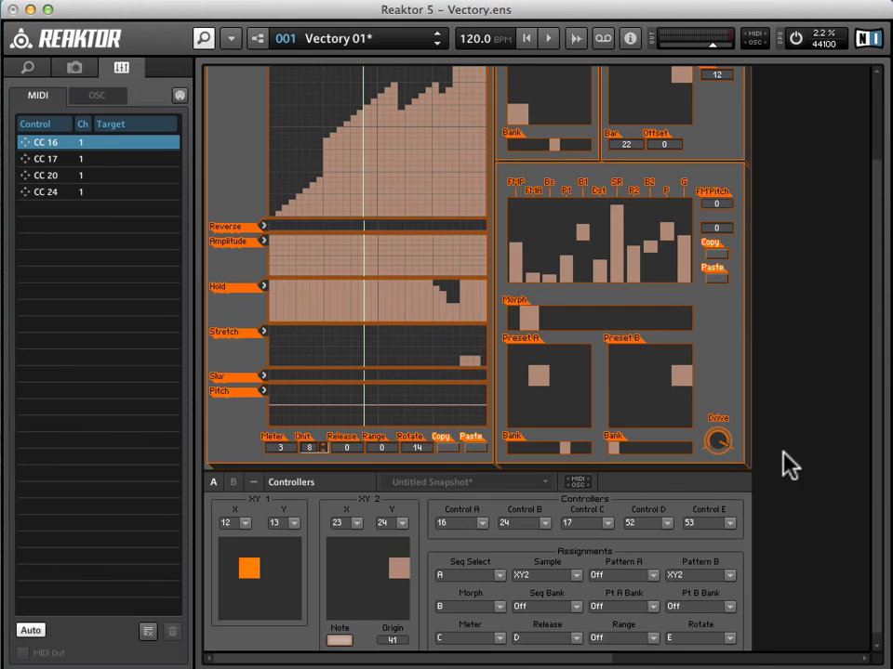
pyautogui.moveTo(878, 478); pyautogui.dragTo(884, 307)
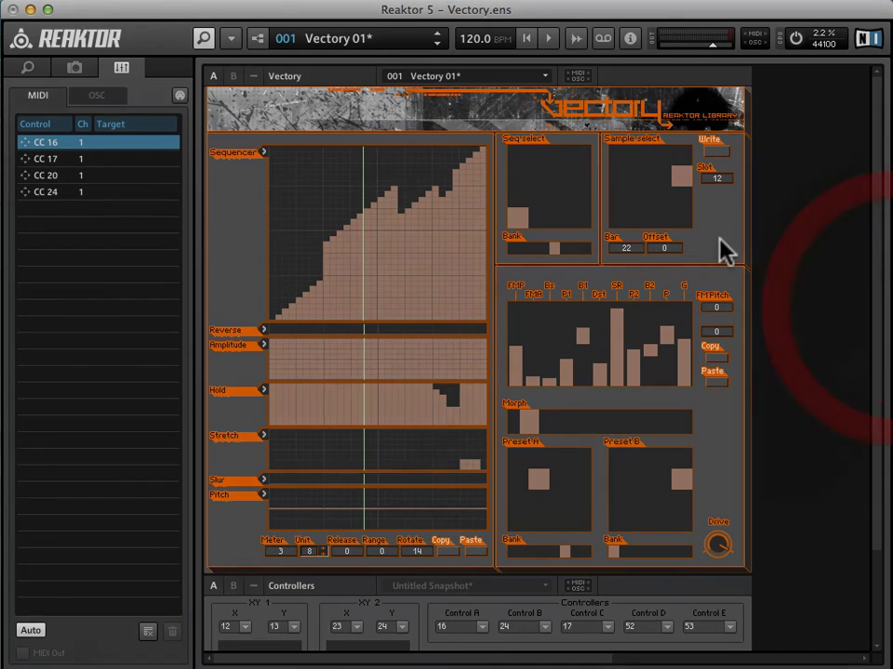